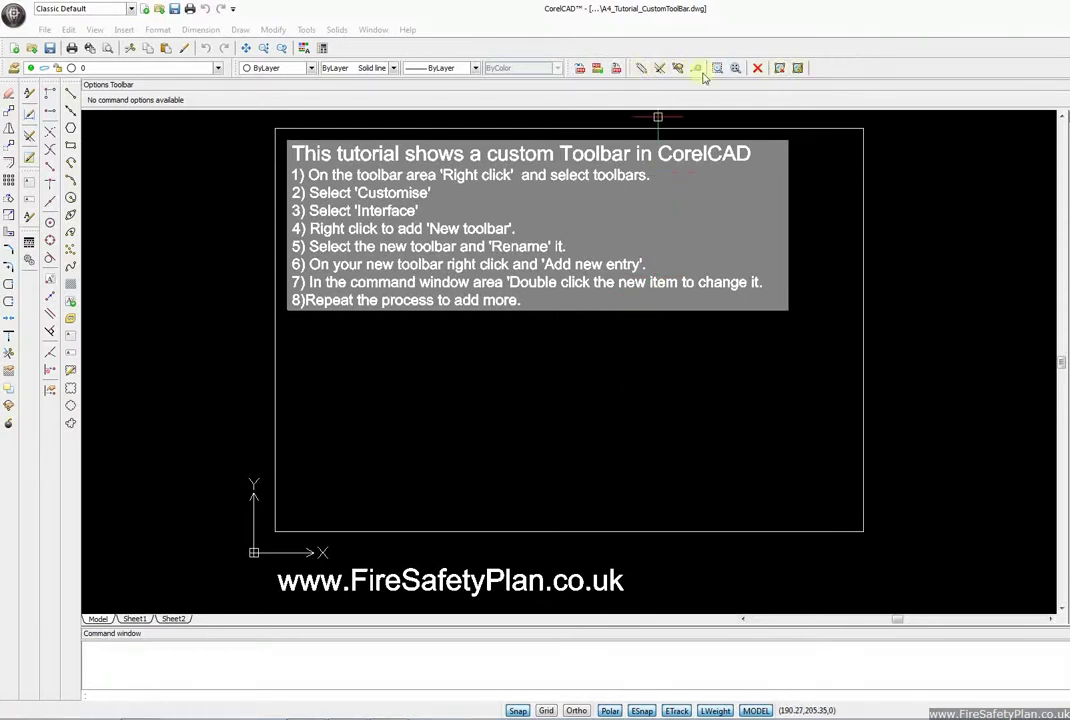
Step: Open the Specify Toolbars dialog from the toolbar area's right-click menu
{"action": "right_click", "coordinate": [828, 68]}
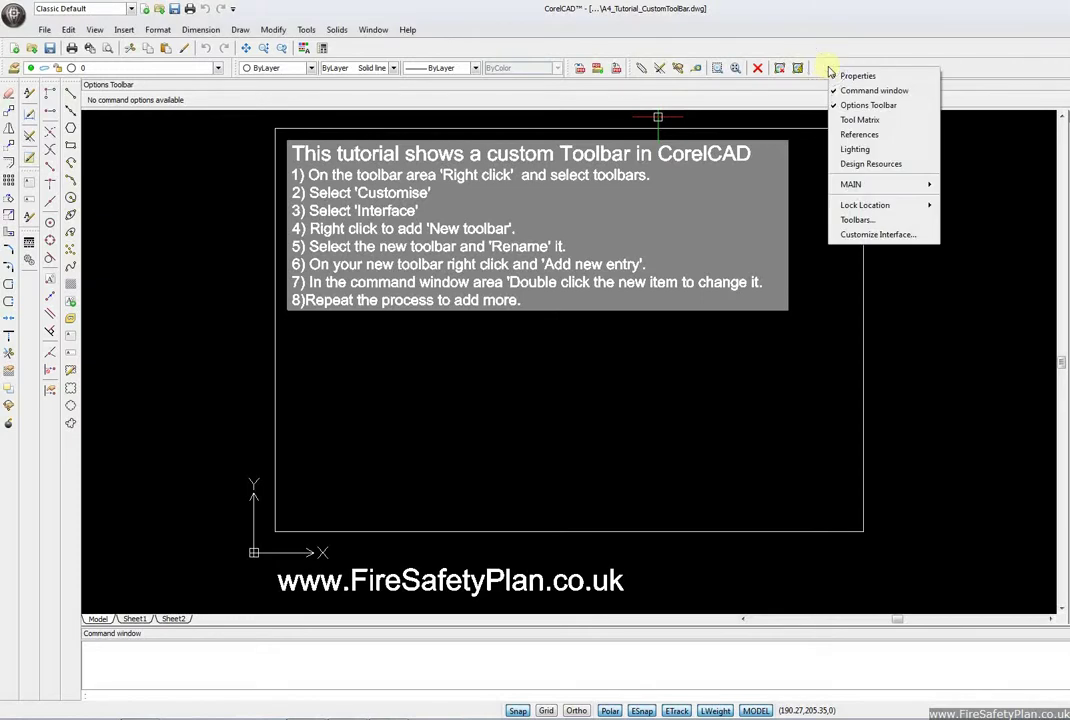
{"action": "left_click", "coordinate": [882, 220]}
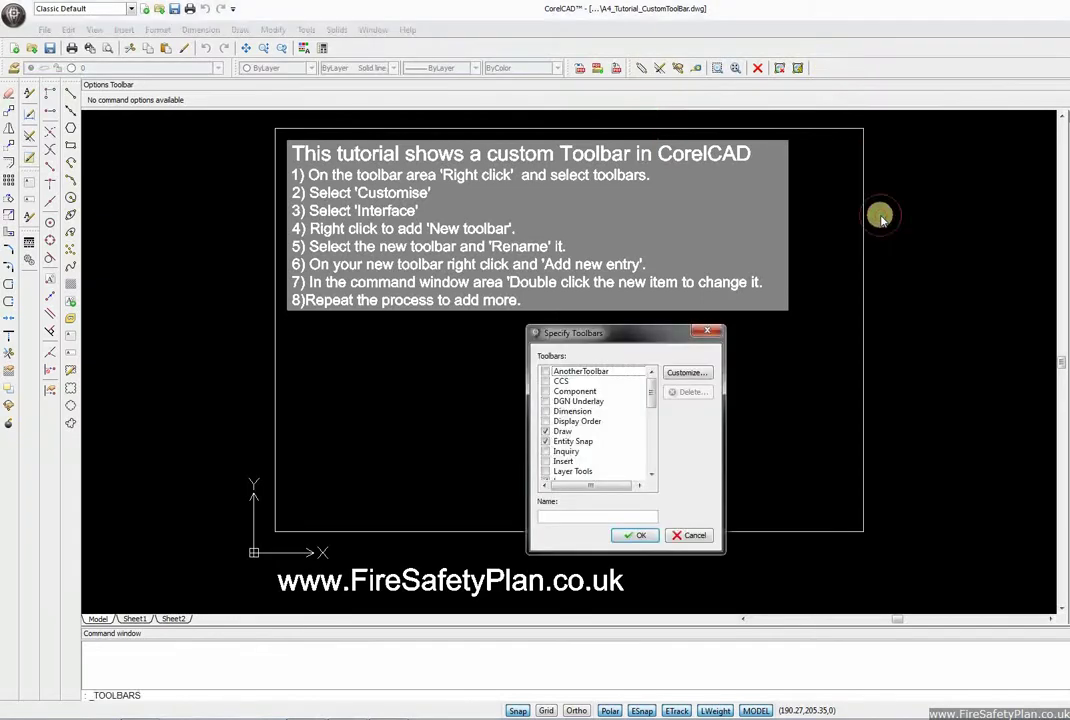
{"action": "mouse_move", "coordinate": [652, 404]}
{"action": "left_mouse_down"}
{"action": "mouse_move", "coordinate": [652, 468]}
{"action": "mouse_move", "coordinate": [651, 396]}
{"action": "left_mouse_up"}
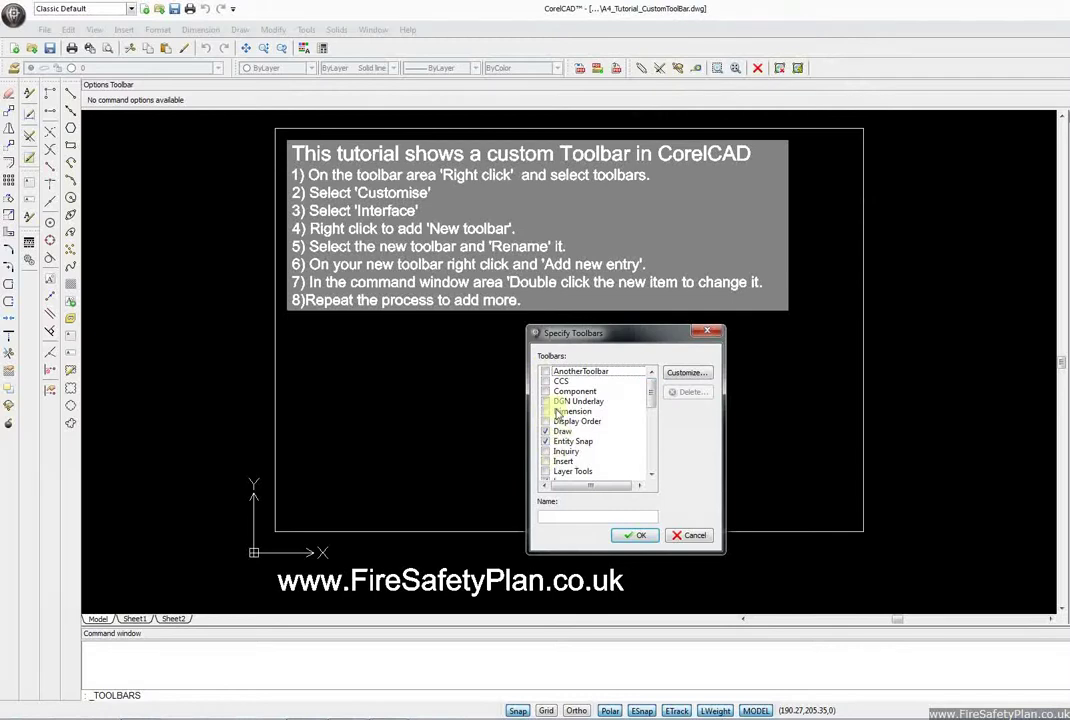
Step: Open Customize on the Interface page with Toolbars expanded to show MyNewToolBar, AnotherToolbar and YouTubeBar
{"action": "left_click", "coordinate": [686, 373]}
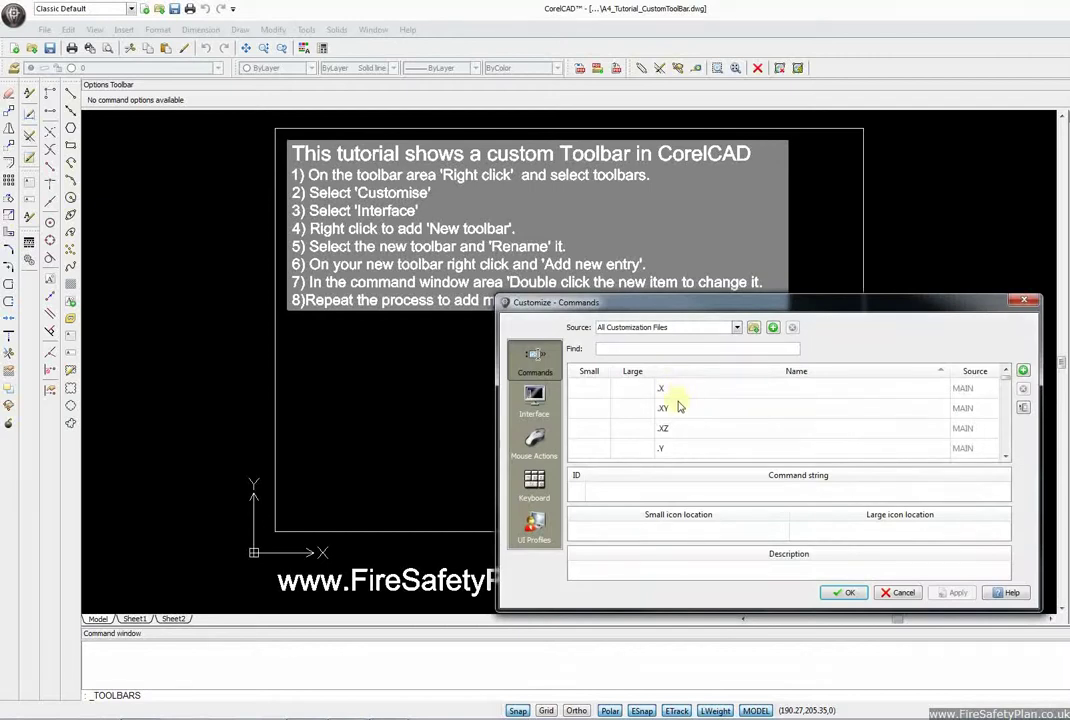
{"action": "left_click", "coordinate": [533, 400]}
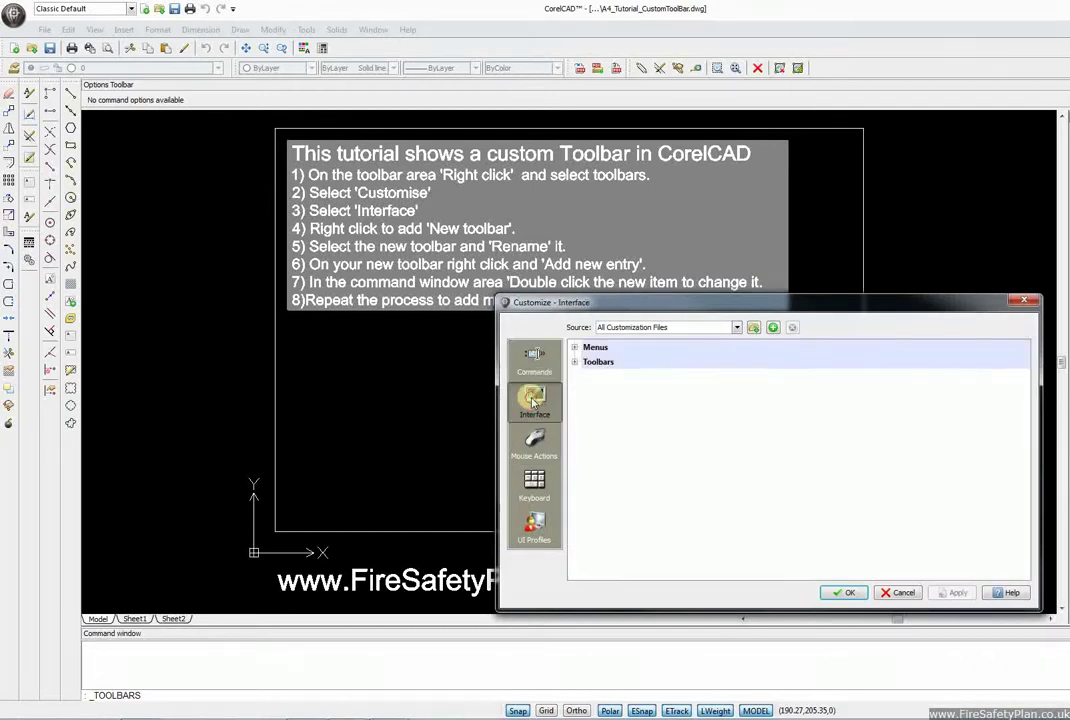
{"action": "left_click", "coordinate": [576, 363]}
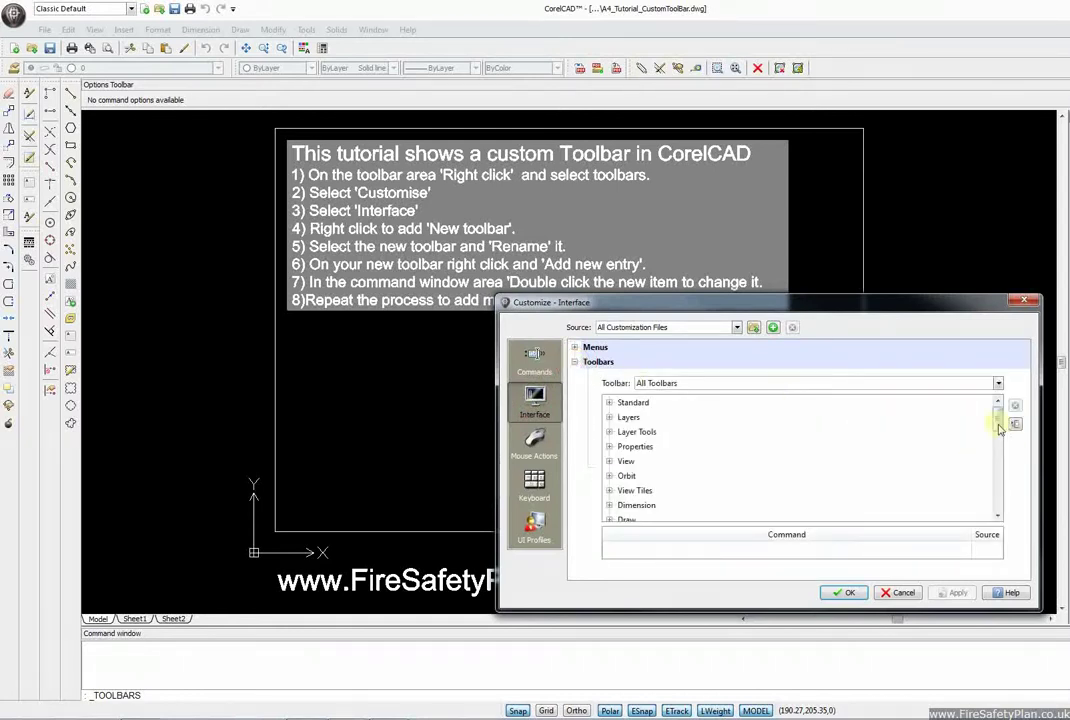
{"action": "left_click_drag", "start_coordinate": [998, 428], "coordinate": [997, 500]}
Step: Create a new empty toolbar from YouTubeBar's context menu
{"action": "left_click", "coordinate": [632, 506]}
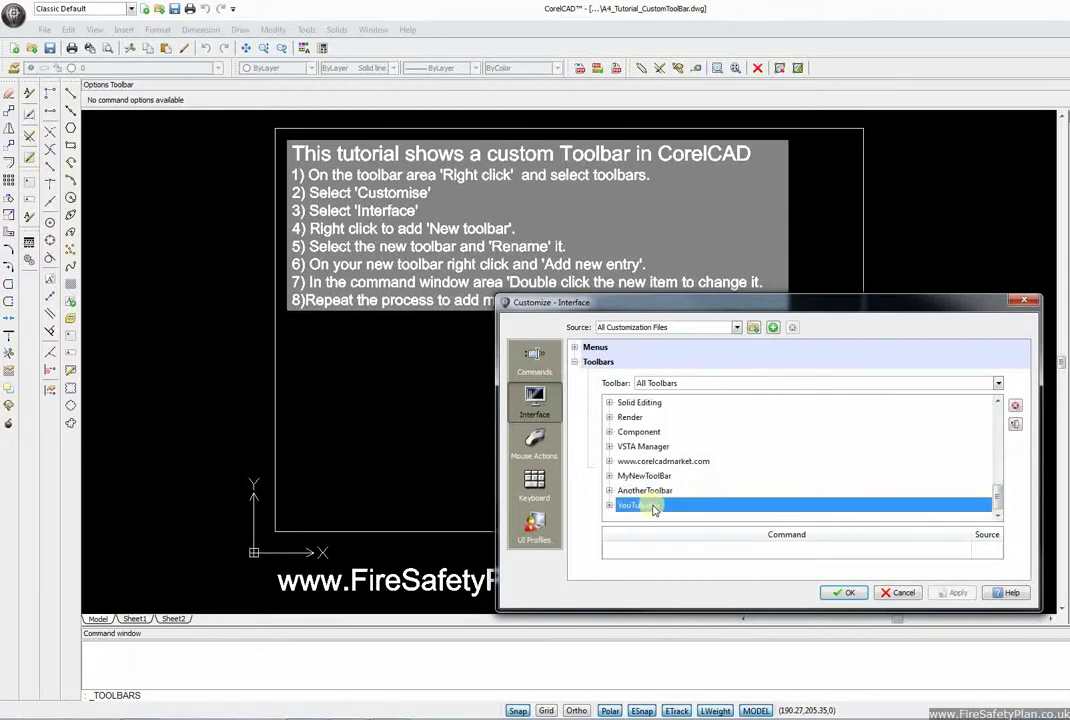
{"action": "right_click", "coordinate": [653, 508]}
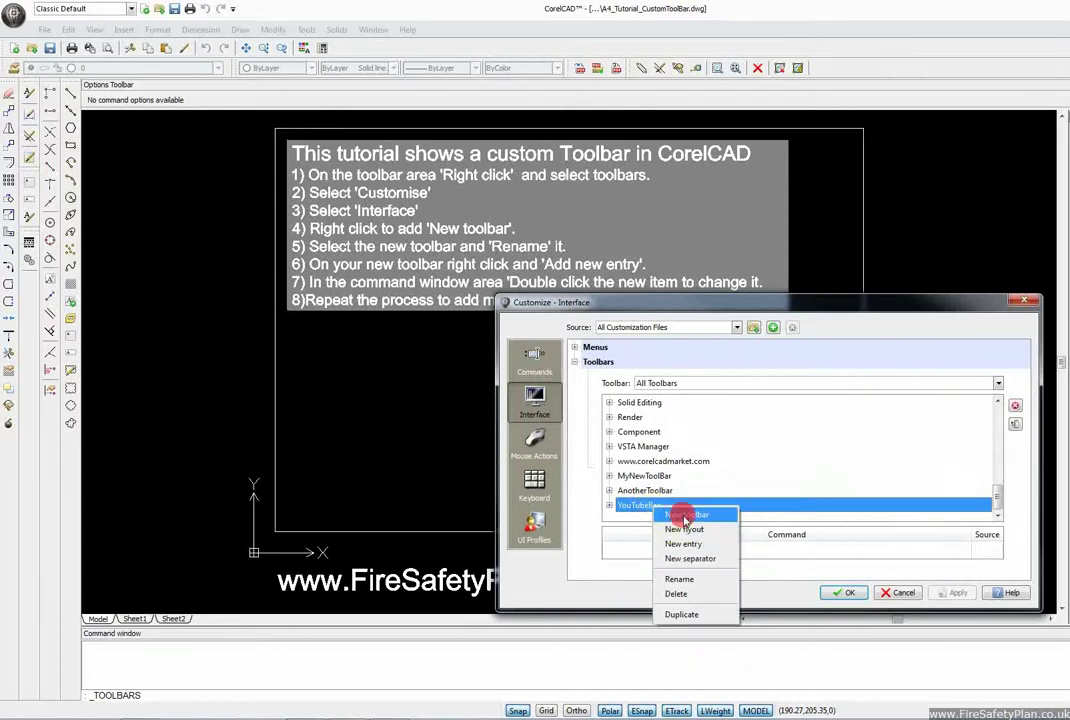
{"action": "left_click", "coordinate": [685, 516]}
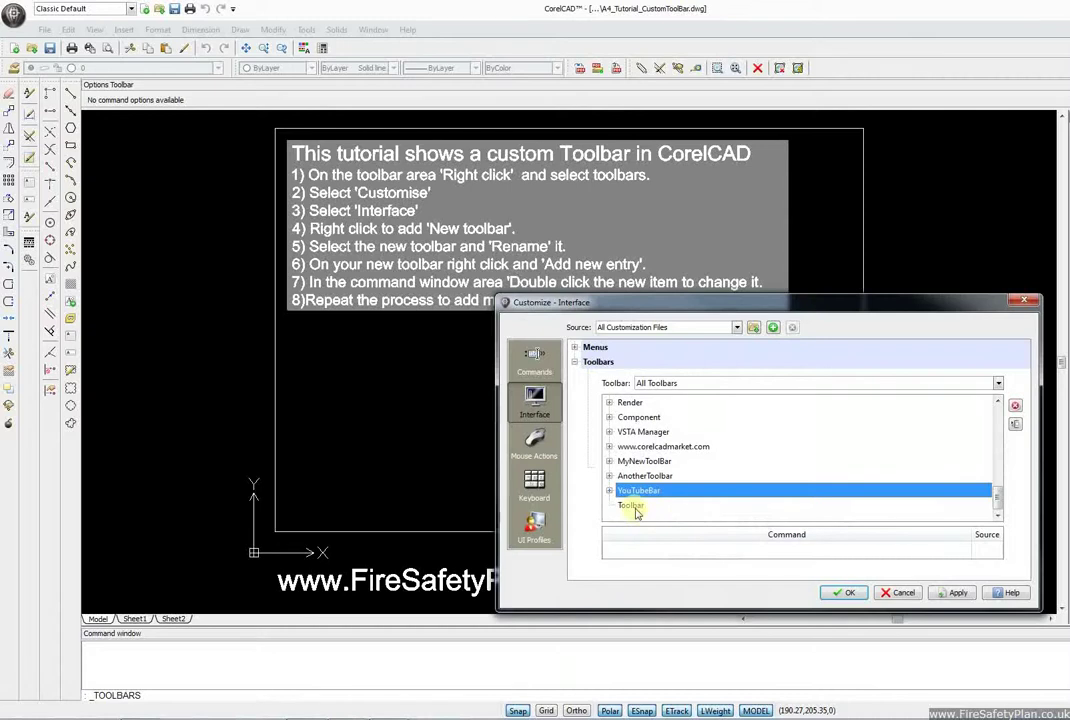
Step: Rename the new toolbar to MyNewestToolbar01
{"action": "left_click", "coordinate": [636, 508]}
{"action": "right_click", "coordinate": [643, 507]}
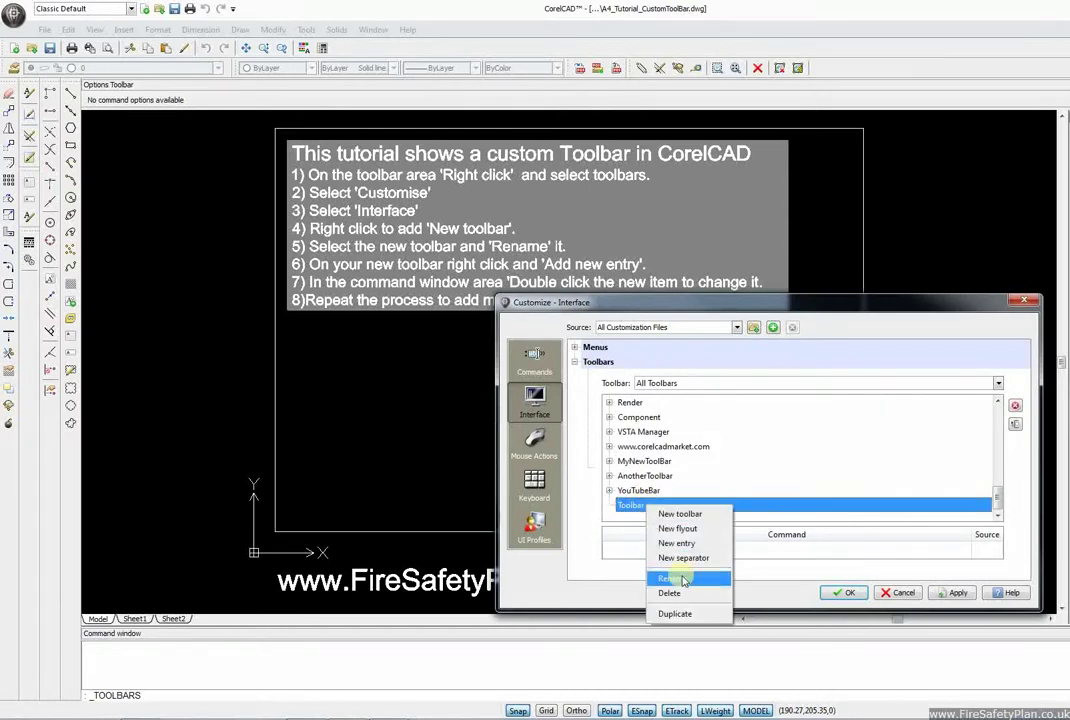
{"action": "left_click", "coordinate": [683, 580]}
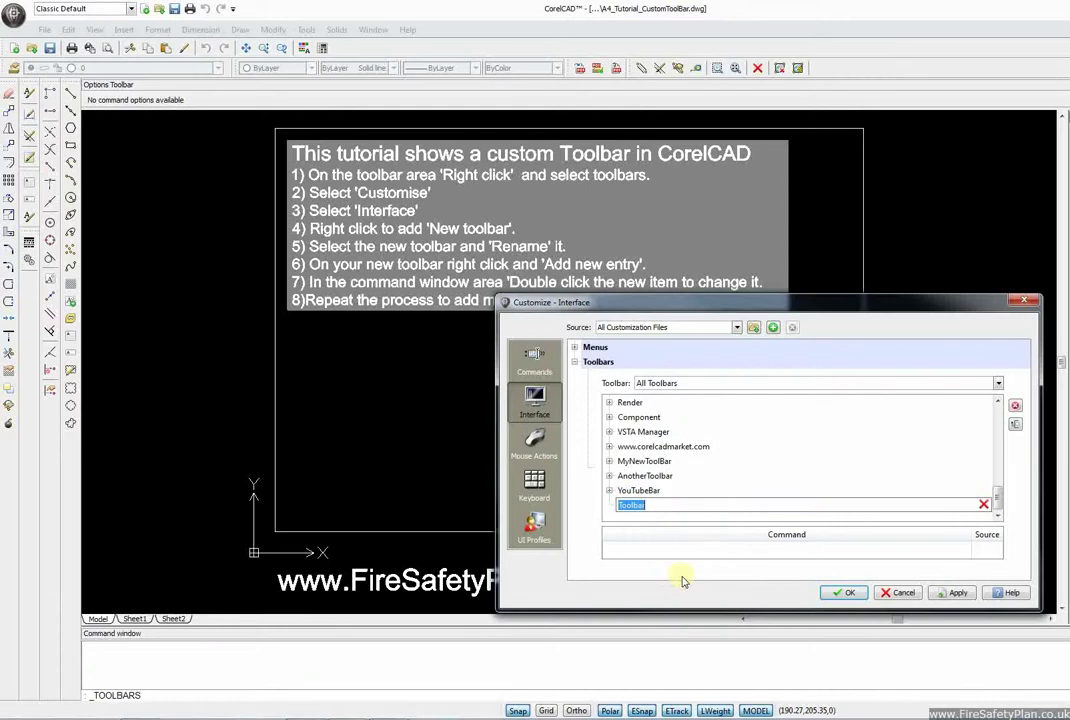
{"action": "type", "text": "MyNewest"}
{"action": "left_click", "coordinate": [648, 492]}
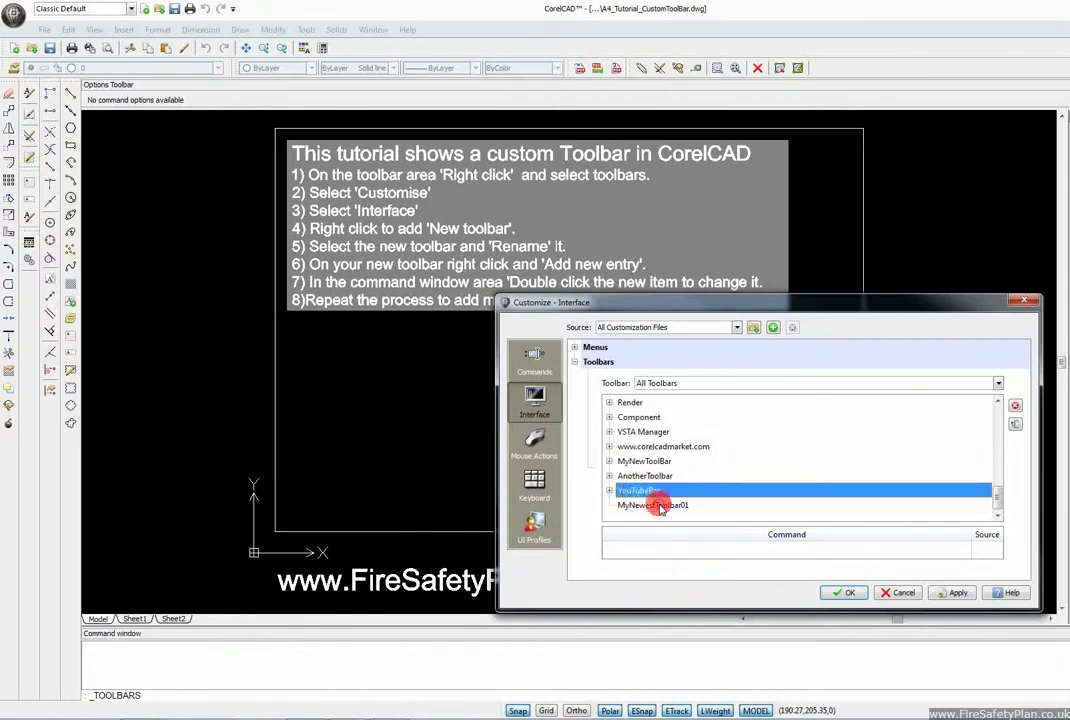
{"action": "left_click", "coordinate": [660, 507]}
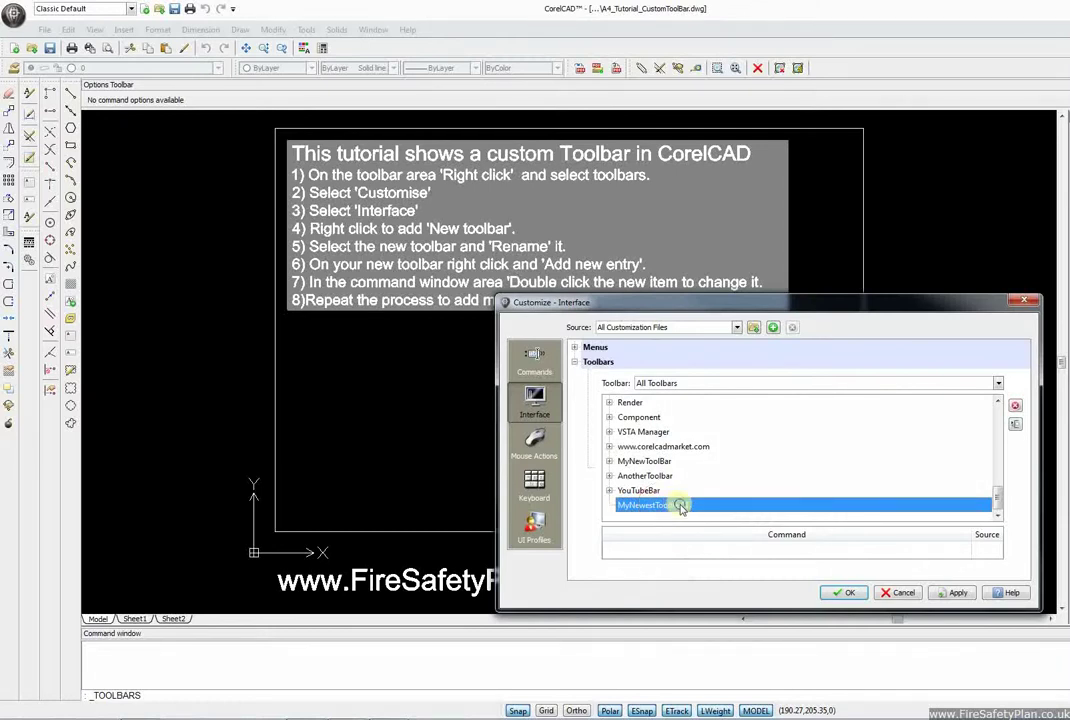
Step: Add a new Toolbar entry to MyNewestToolbar01 and select its ESnap settings command row
{"action": "right_click", "coordinate": [681, 507]}
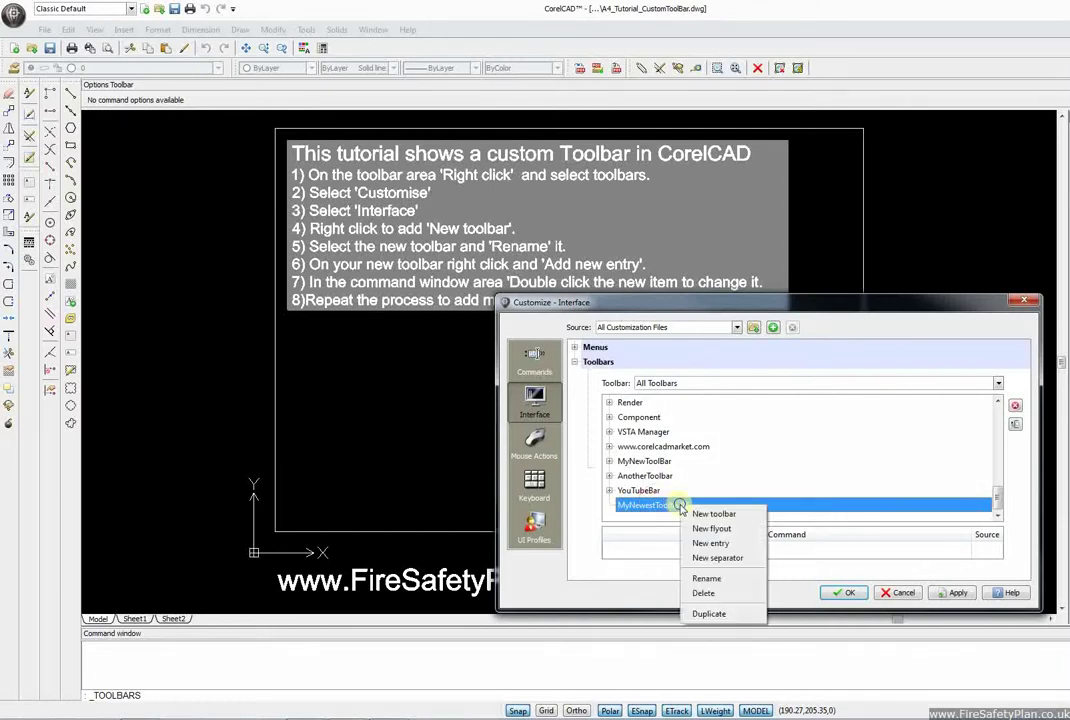
{"action": "left_click", "coordinate": [721, 549]}
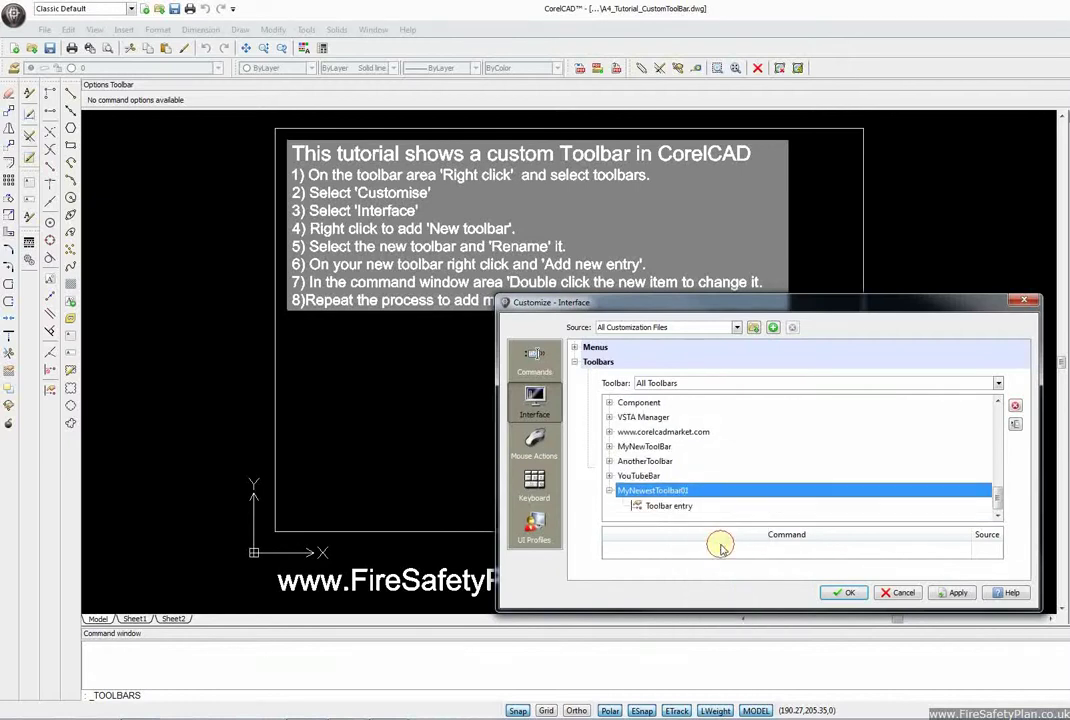
{"action": "left_click", "coordinate": [670, 507]}
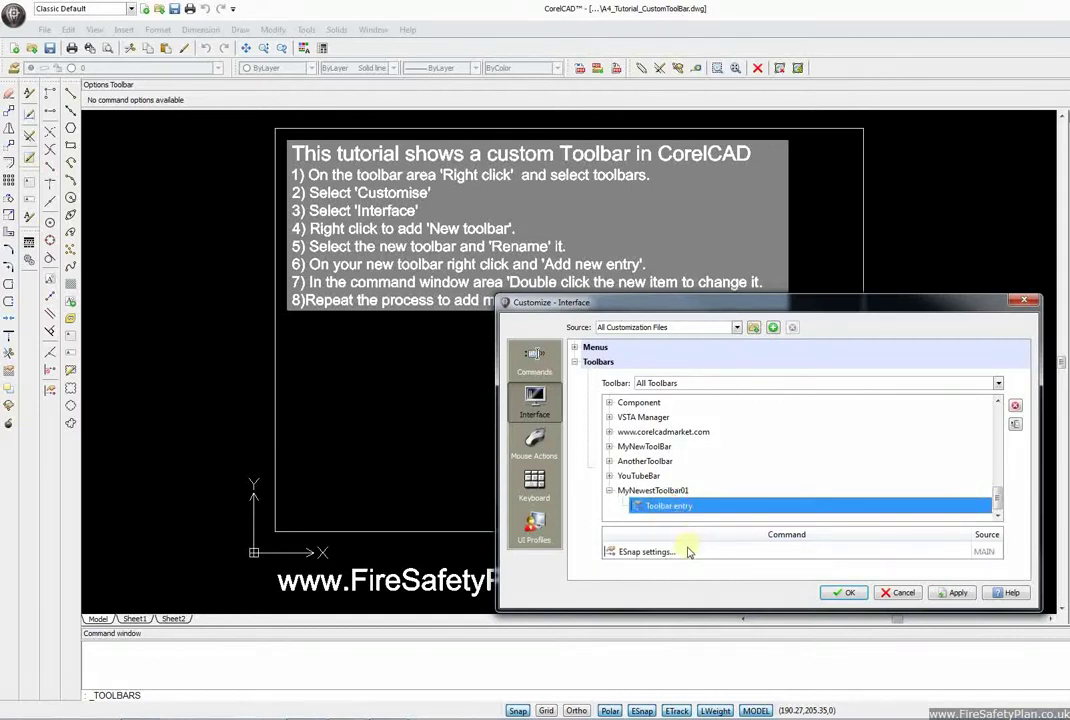
{"action": "left_click", "coordinate": [687, 552]}
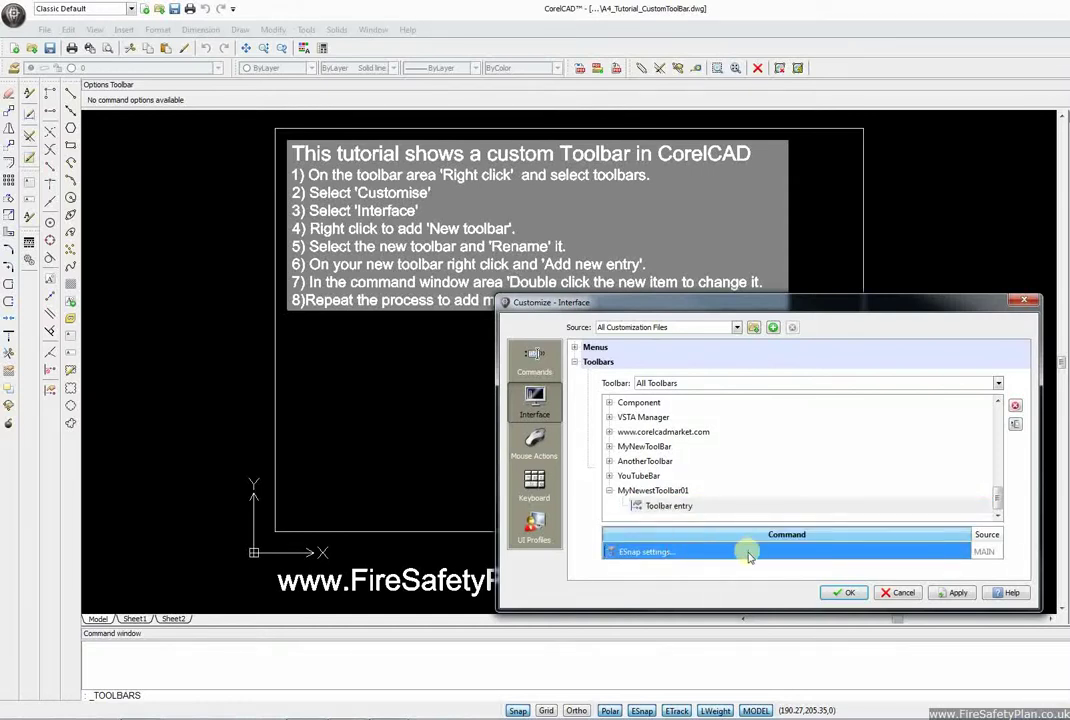
Step: Reassign the entry's command from ESnap settings to Zoom Previous and apply the change
{"action": "double_click", "coordinate": [652, 552]}
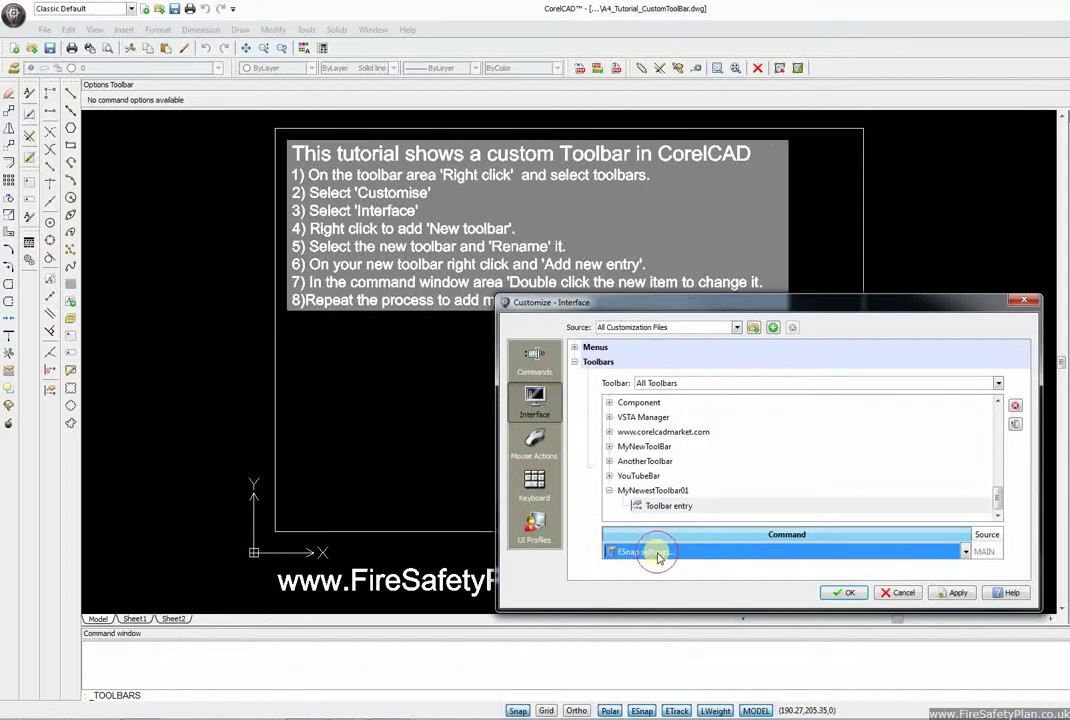
{"action": "left_click", "coordinate": [966, 552]}
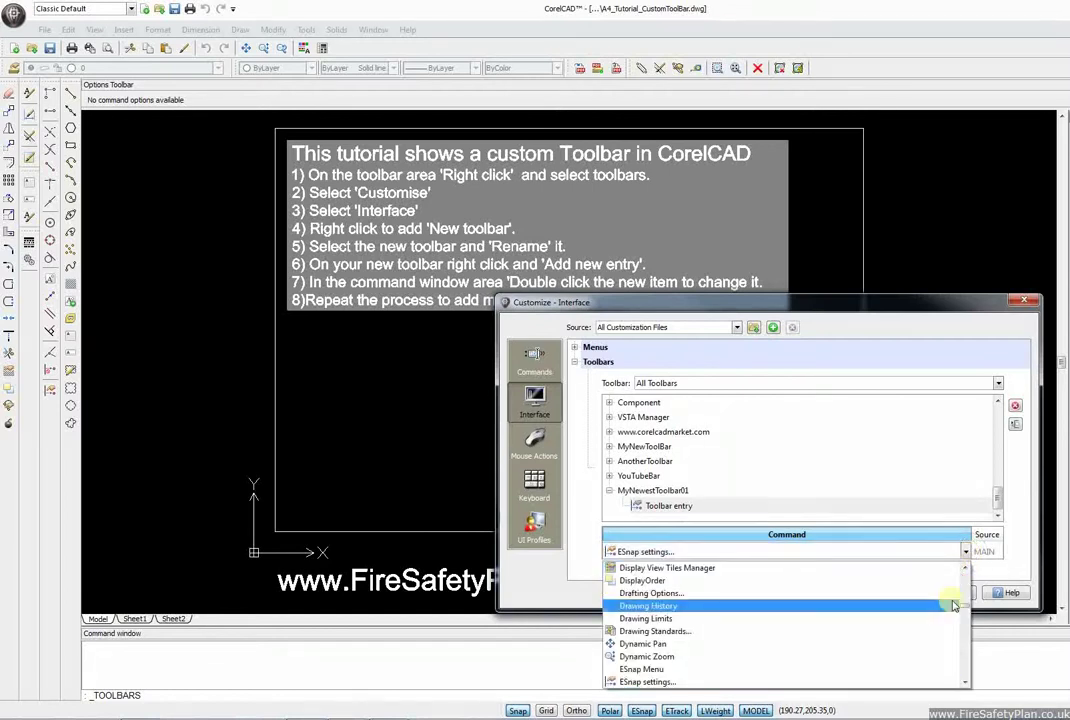
{"action": "left_click_drag", "start_coordinate": [956, 603], "coordinate": [966, 681]}
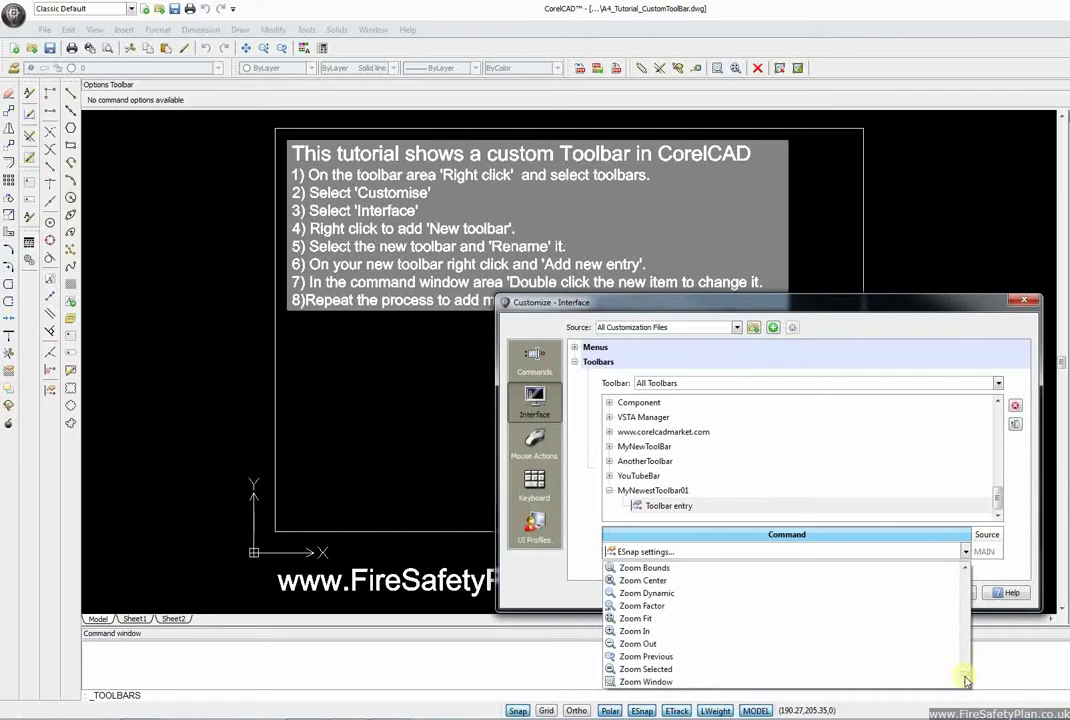
{"action": "left_click", "coordinate": [677, 657]}
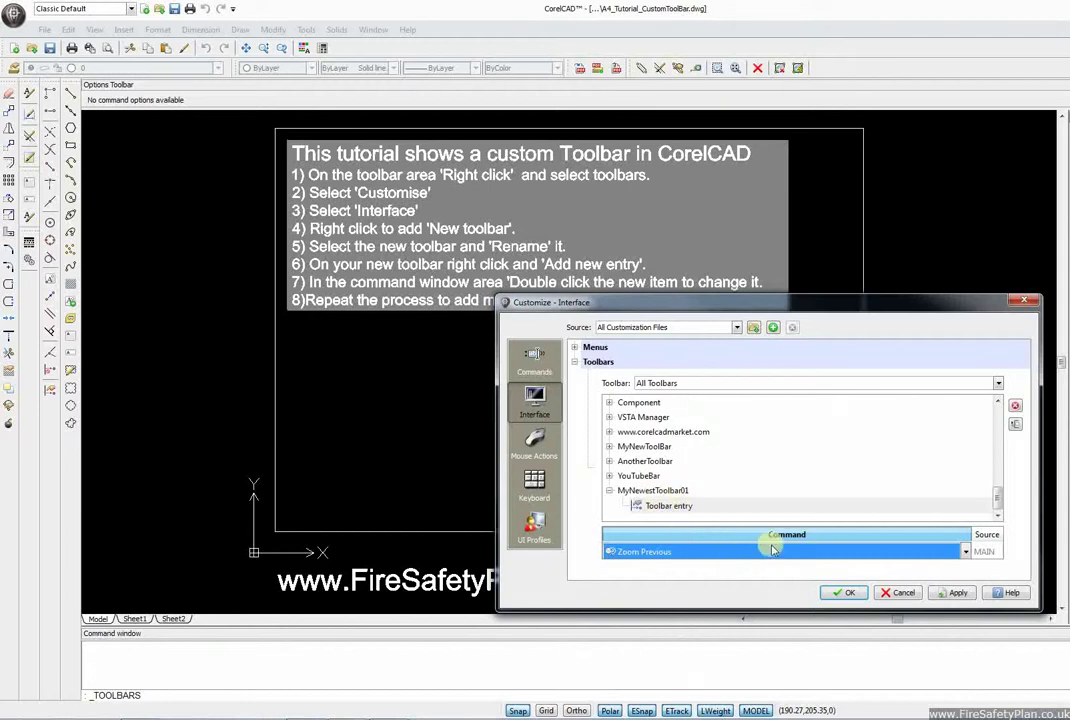
{"action": "left_click", "coordinate": [950, 593]}
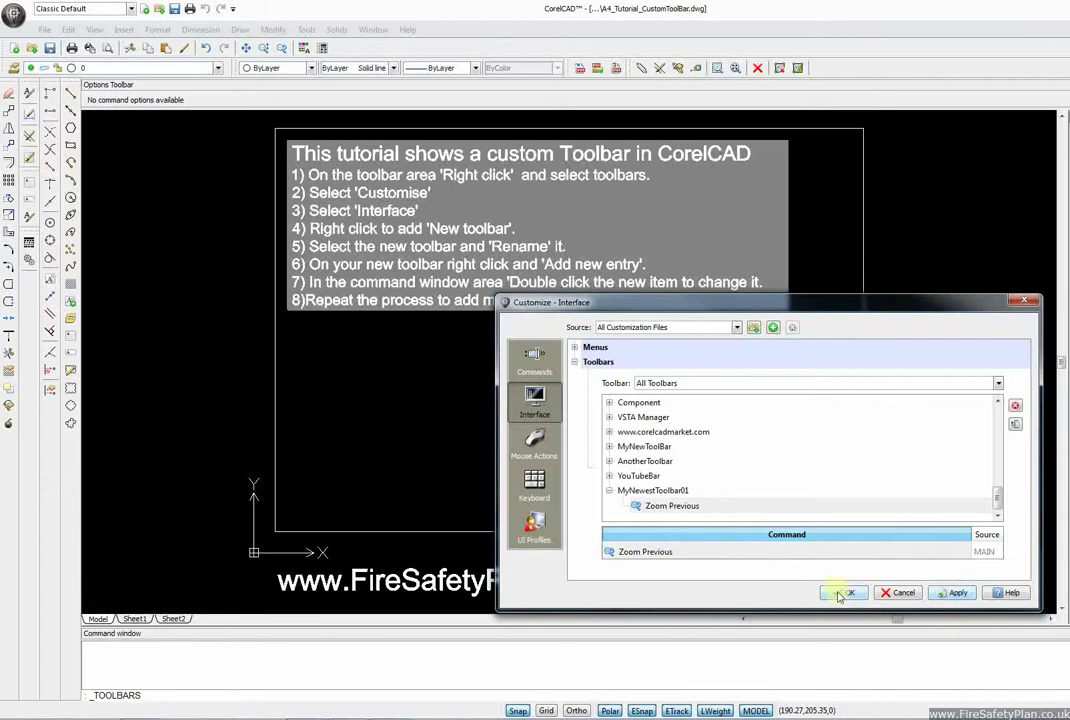
Step: Close the Customize dialog with OK and reopen the Specify Toolbars list
{"action": "left_click", "coordinate": [843, 593]}
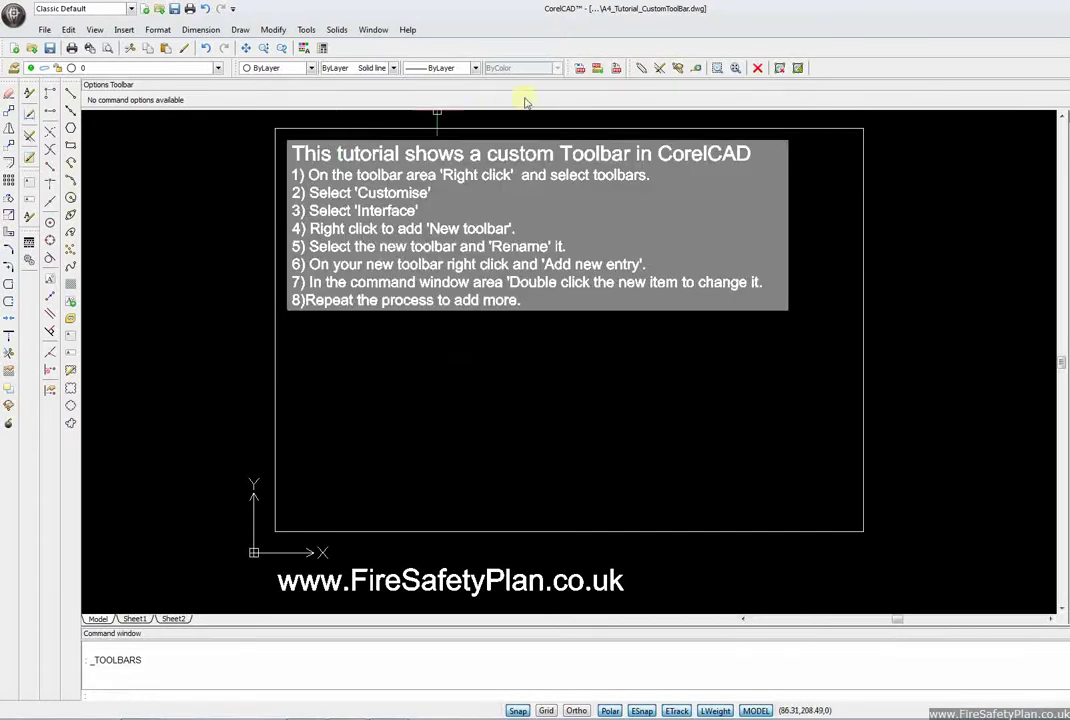
{"action": "right_click", "coordinate": [846, 70]}
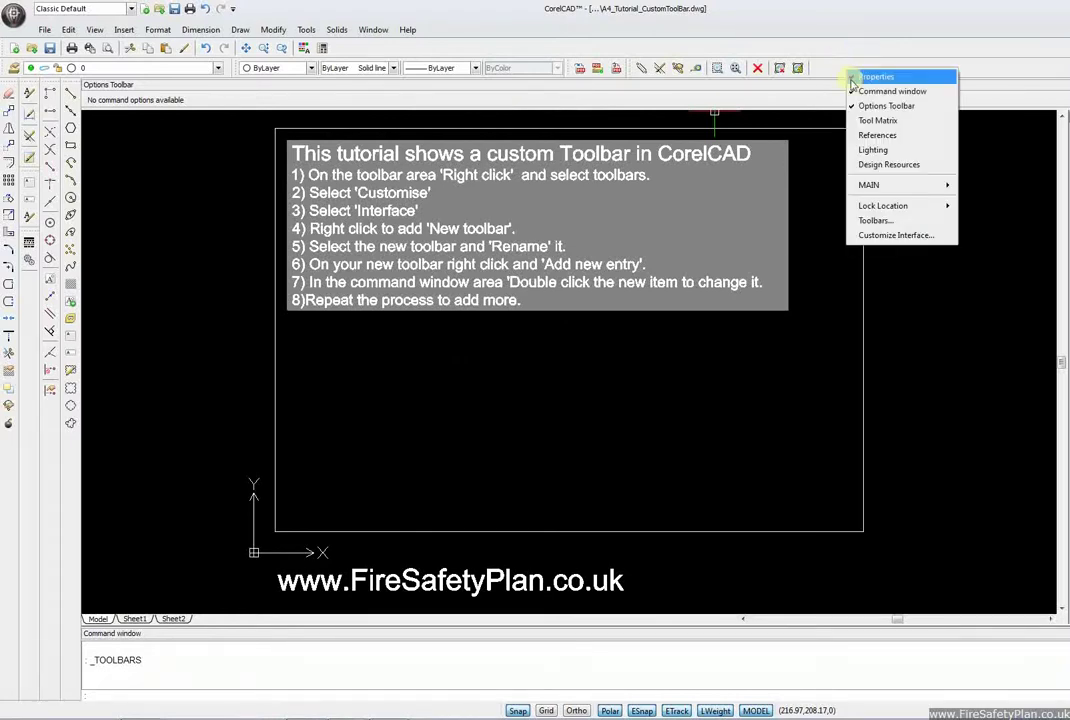
{"action": "left_click", "coordinate": [897, 222]}
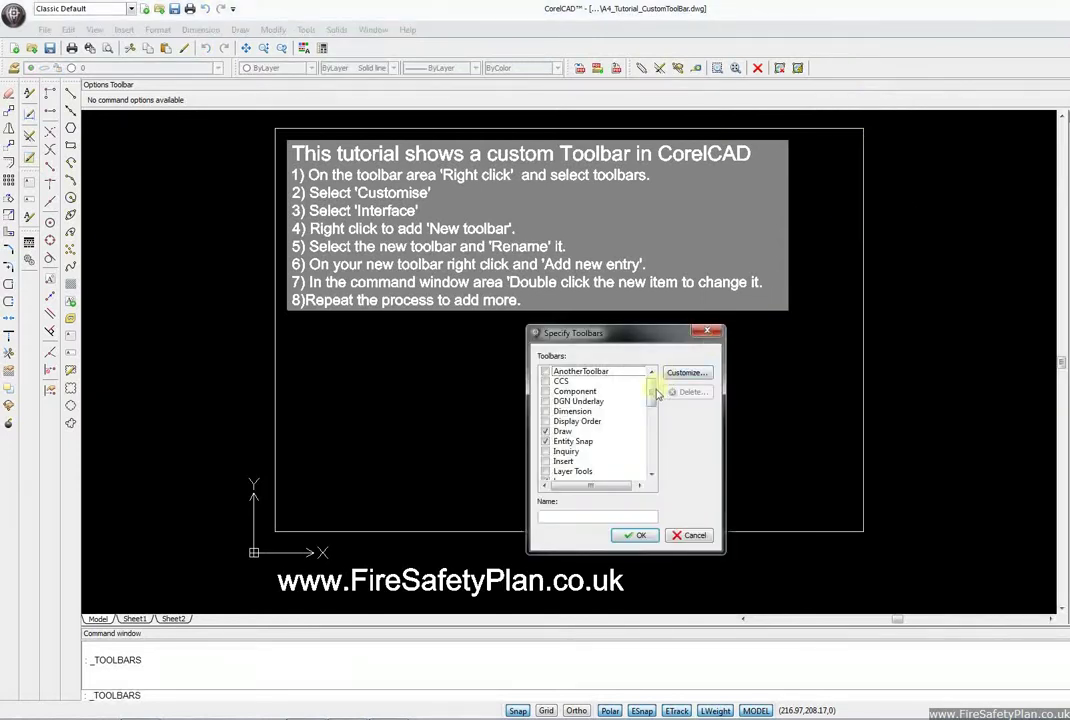
Step: Tick MyNewestToolbar01 and confirm so the toolbar is displayed
{"action": "left_click", "coordinate": [652, 474]}
{"action": "left_click_drag", "start_coordinate": [652, 474], "coordinate": [654, 477]}
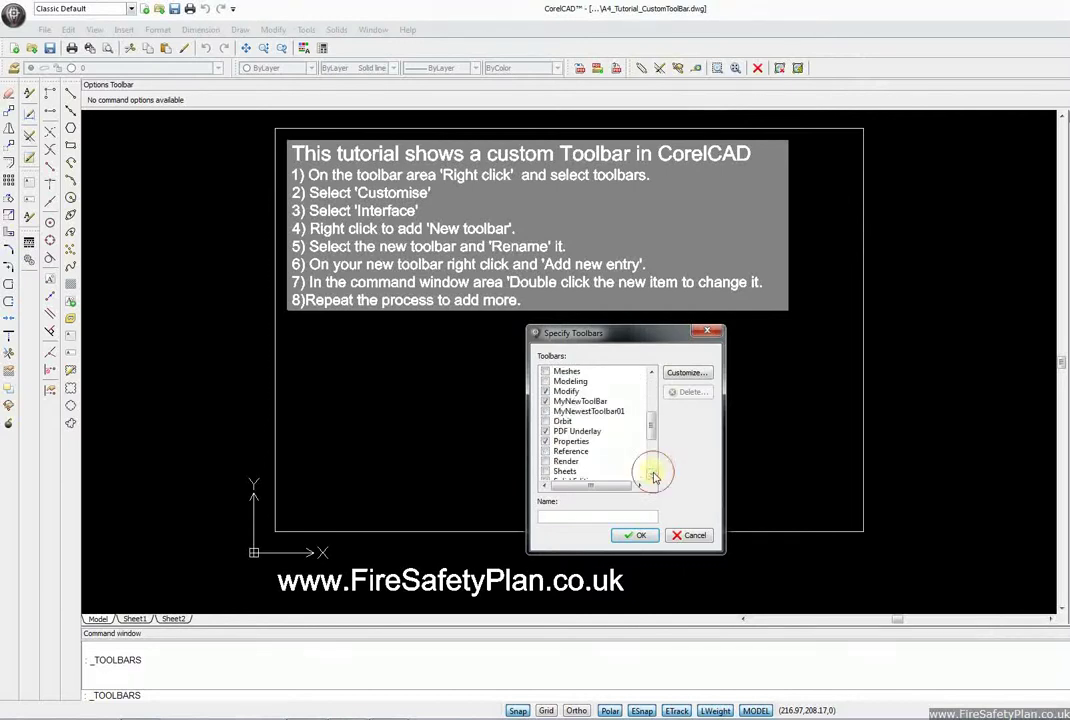
{"action": "left_click", "coordinate": [549, 412]}
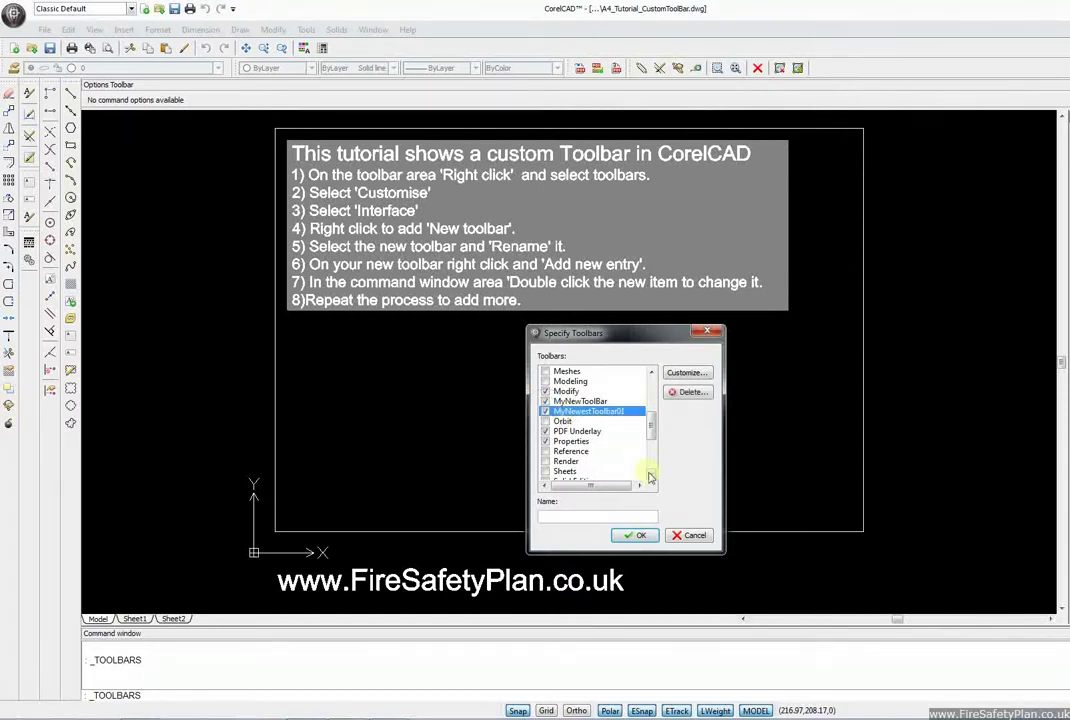
{"action": "left_click", "coordinate": [636, 535]}
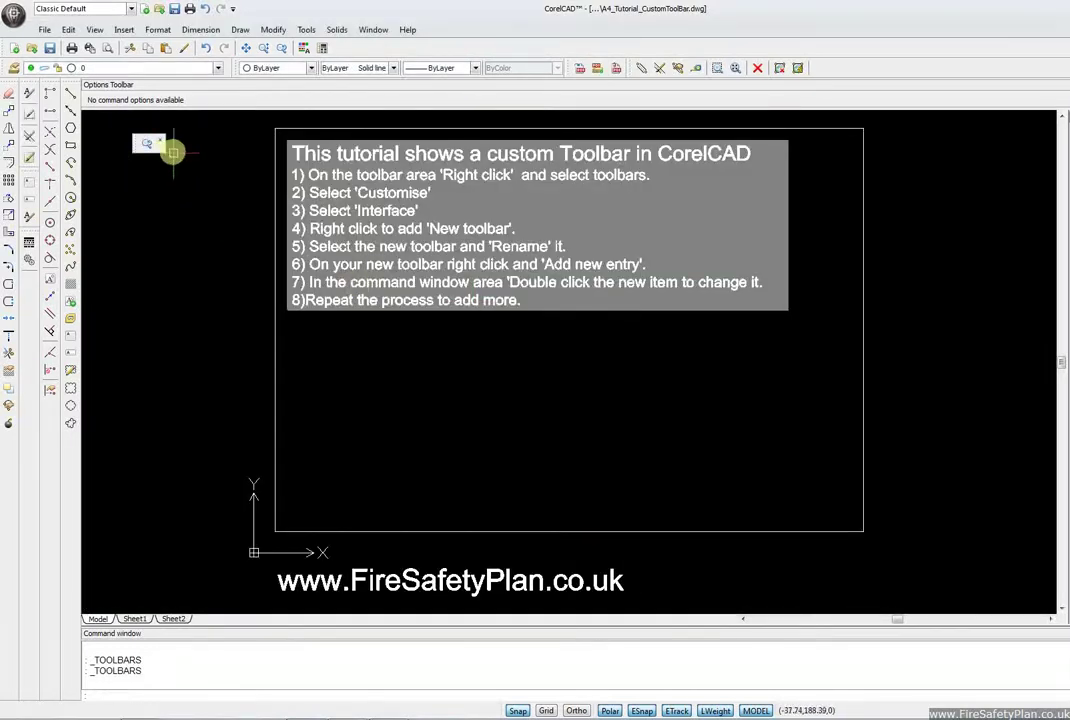
Step: Drag the floating MyNewestToolbar01 into the top toolbar area to dock it
{"action": "mouse_move", "coordinate": [136, 143]}
{"action": "left_mouse_down"}
{"action": "mouse_move", "coordinate": [428, 141]}
{"action": "mouse_move", "coordinate": [812, 105]}
{"action": "mouse_move", "coordinate": [828, 69]}
{"action": "left_mouse_up"}
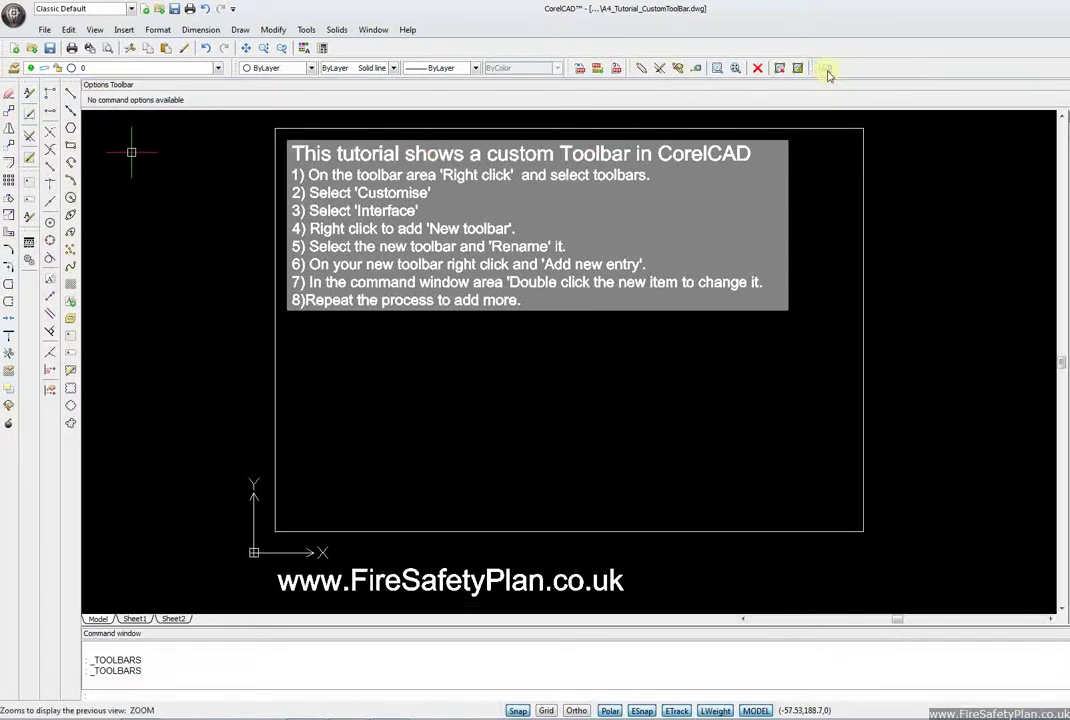